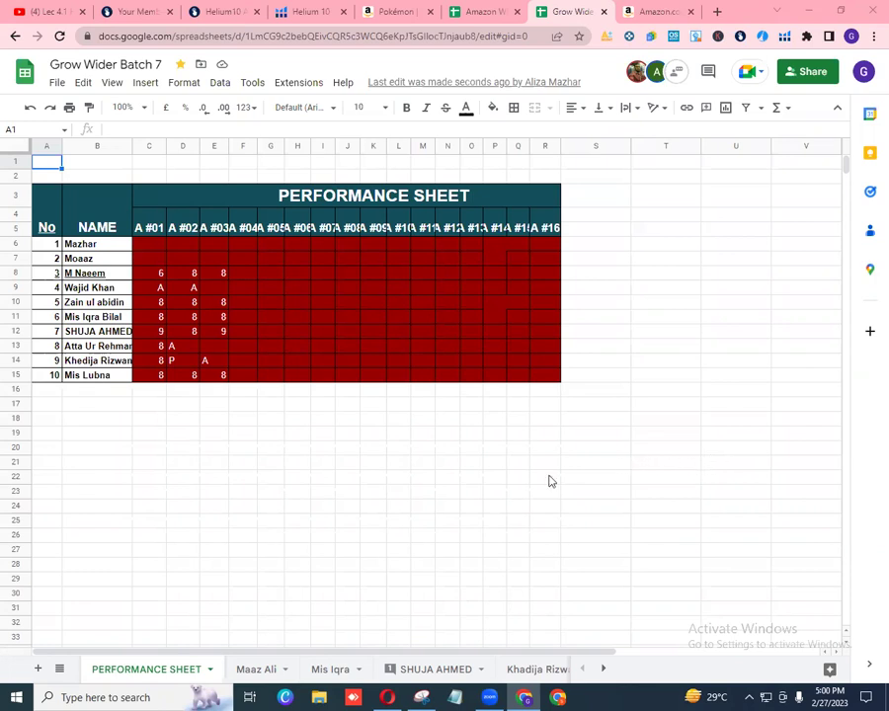
- Go to the workbook's third sheet, holding student No 6's assignments, and open the A4 assignment link
{"action": "left_click", "coordinate": [59, 668]}
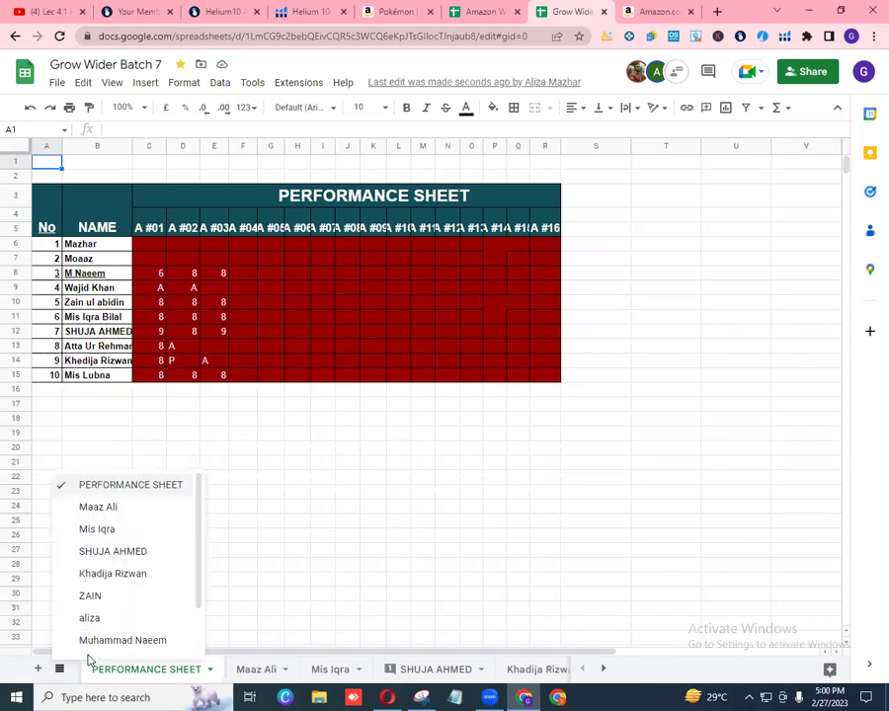
{"action": "left_click", "coordinate": [109, 531]}
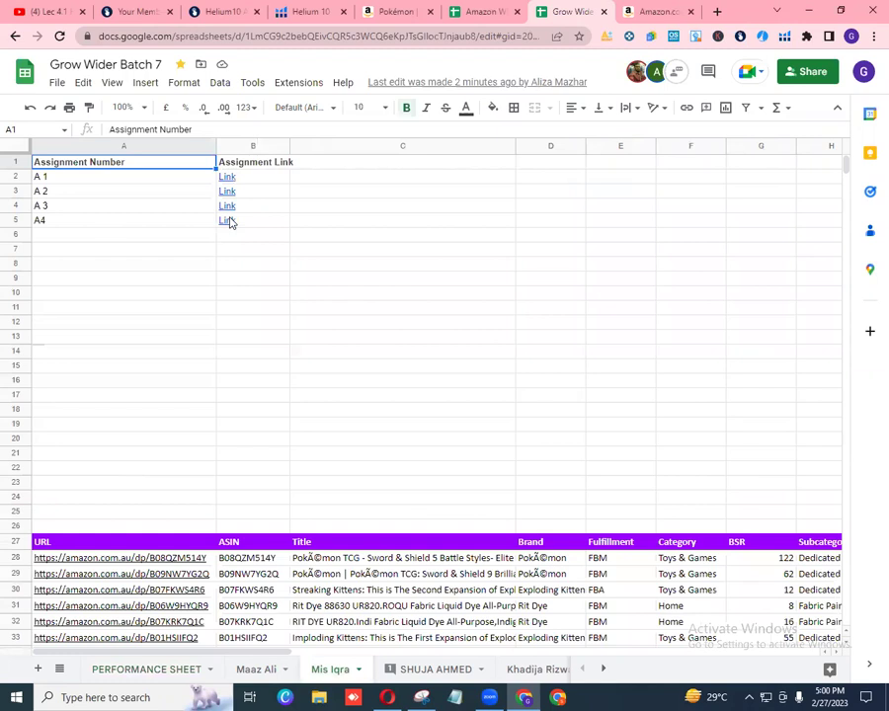
{"action": "mouse_move", "coordinate": [228, 221]}
{"action": "left_click", "coordinate": [296, 243]}
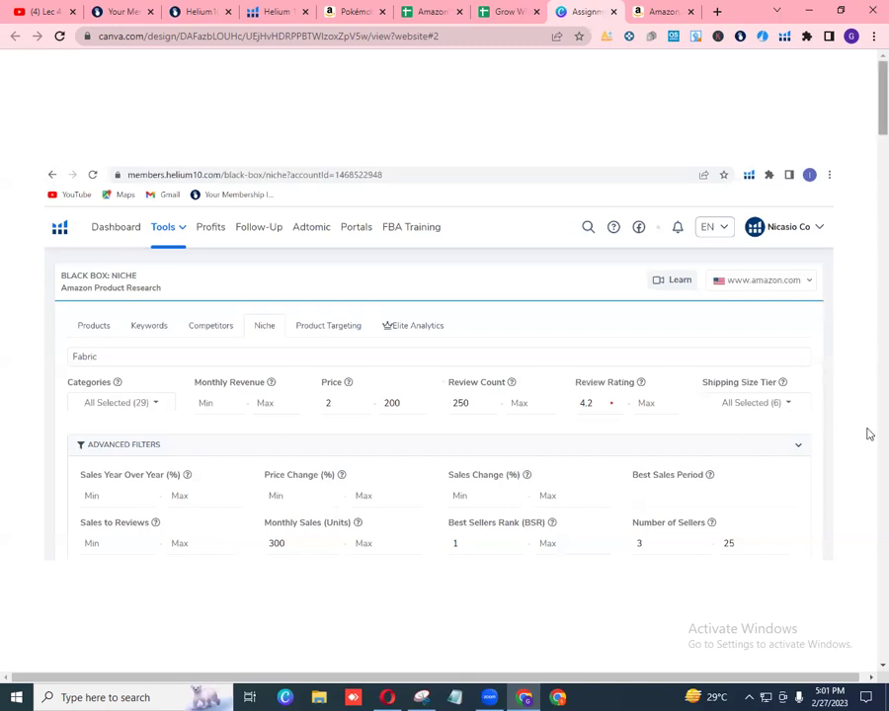
- Review the submitted assignment's Helium 10 pages covering the Black Box Niche and Product Targeting filters and results and the "lunch box kids" keyword search
{"action": "scroll", "coordinate": [869, 663], "scroll_direction": "down", "scroll_amount": 2}
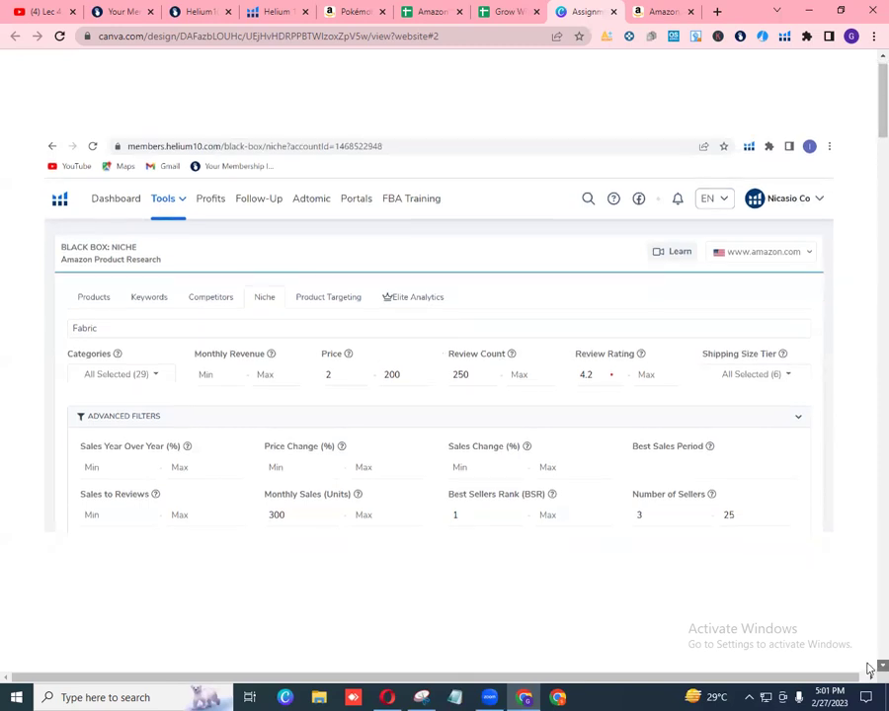
{"action": "scroll", "coordinate": [869, 670], "scroll_direction": "down", "scroll_amount": 5}
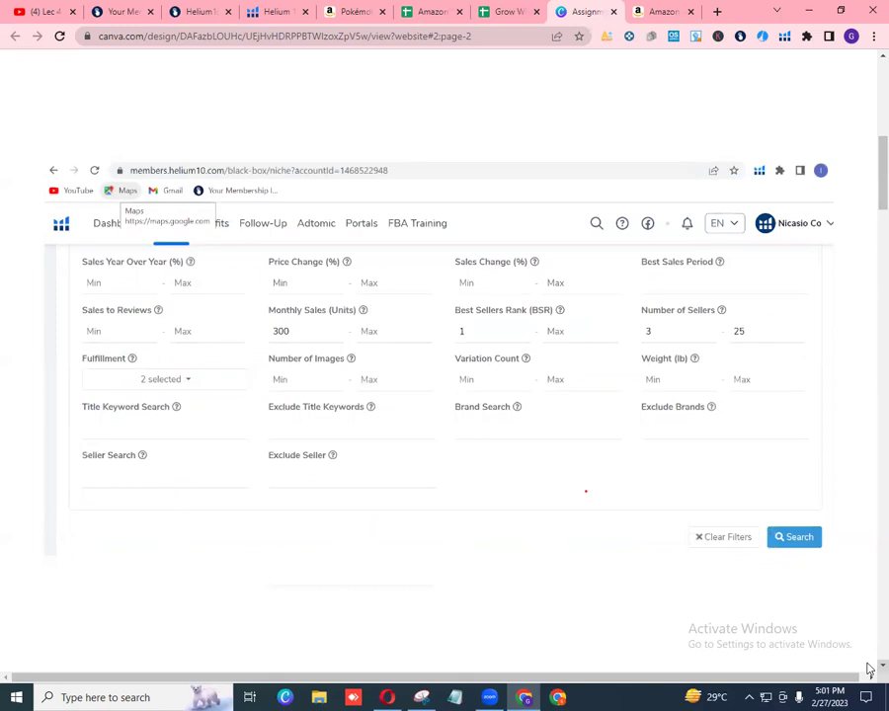
{"action": "scroll", "coordinate": [869, 669], "scroll_direction": "down", "scroll_amount": 6}
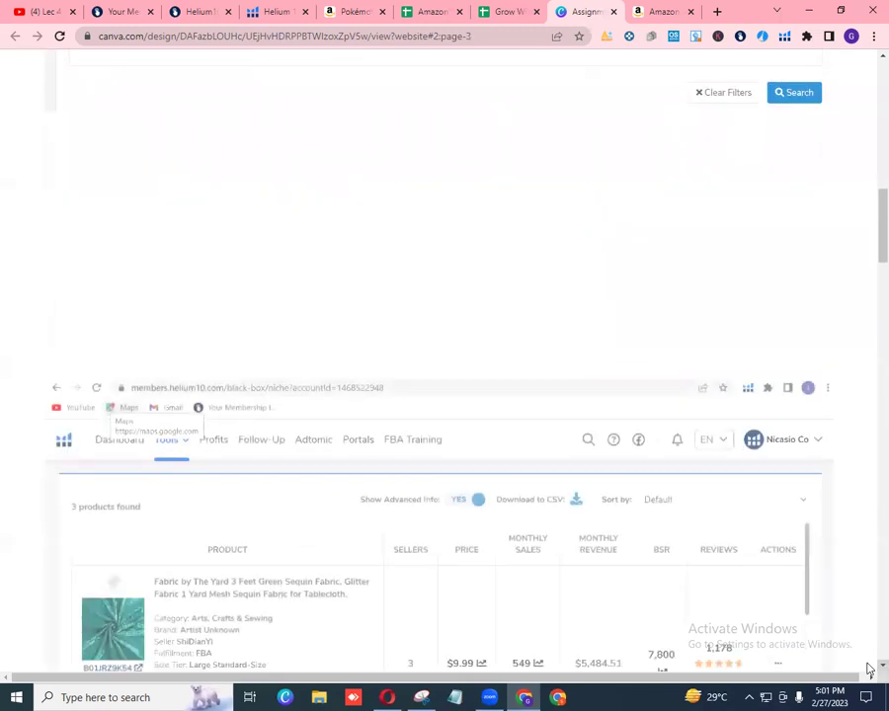
{"action": "scroll", "coordinate": [869, 669], "scroll_direction": "down", "scroll_amount": 3}
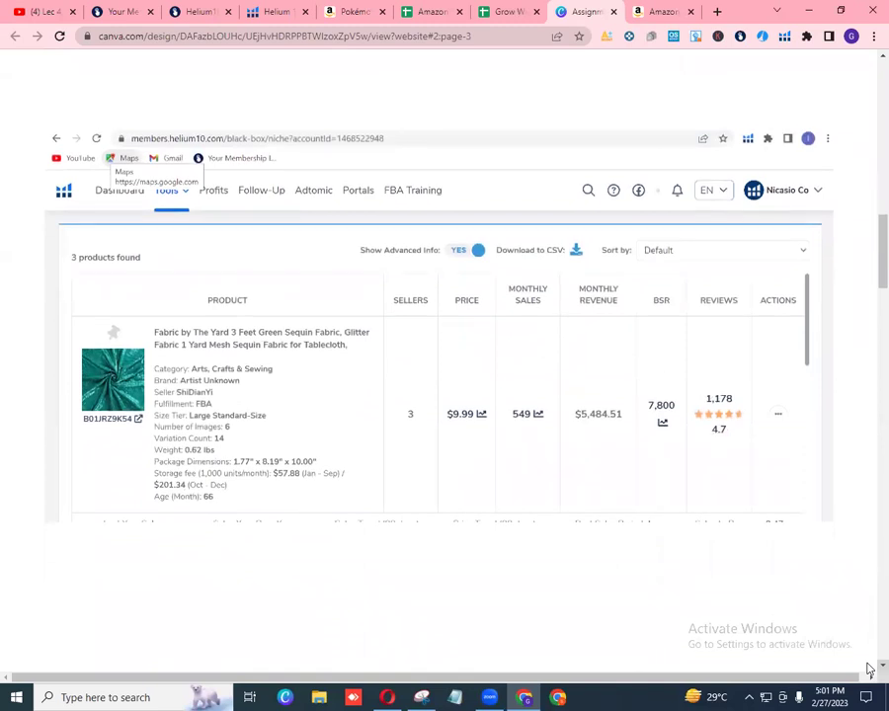
{"action": "scroll", "coordinate": [869, 670], "scroll_direction": "down", "scroll_amount": 10}
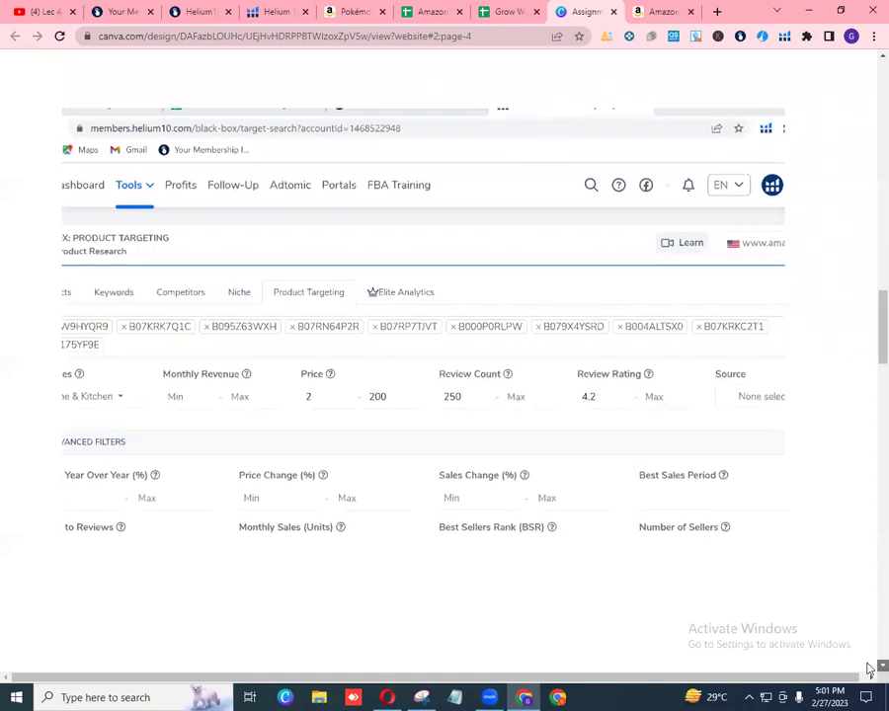
{"action": "scroll", "coordinate": [869, 670], "scroll_direction": "down", "scroll_amount": 5}
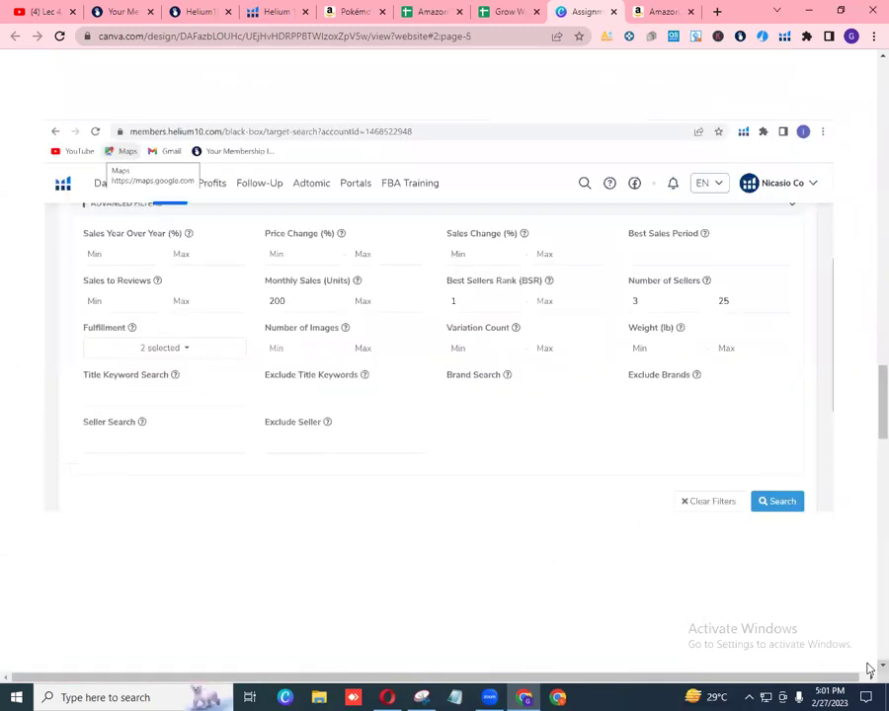
{"action": "scroll", "coordinate": [869, 669], "scroll_direction": "down", "scroll_amount": 5}
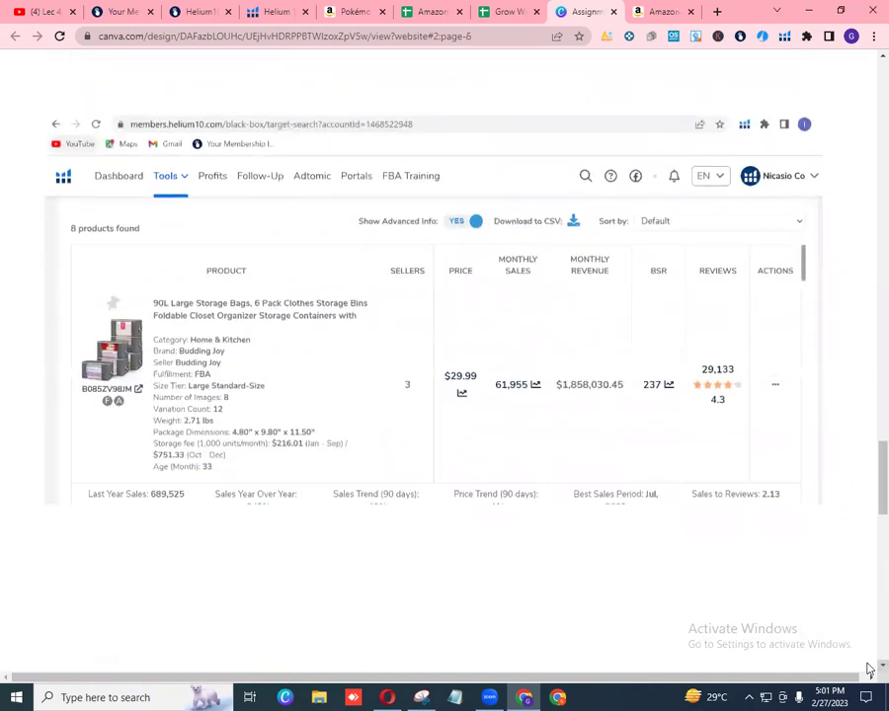
{"action": "scroll", "coordinate": [869, 669], "scroll_direction": "down", "scroll_amount": 5}
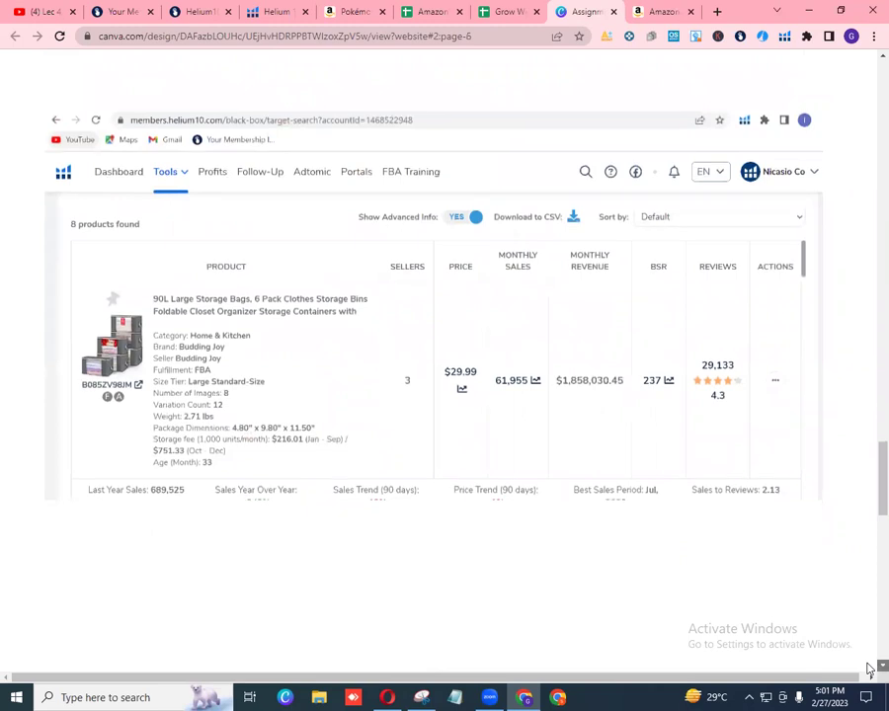
{"action": "scroll", "coordinate": [869, 669], "scroll_direction": "down", "scroll_amount": 2}
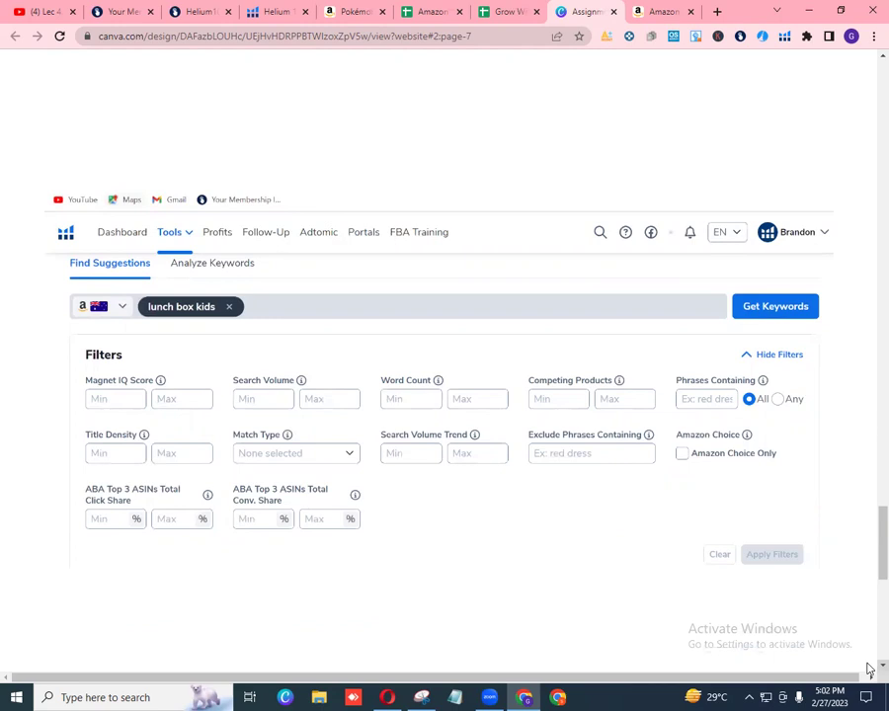
{"action": "scroll", "coordinate": [869, 669], "scroll_direction": "down", "scroll_amount": 5}
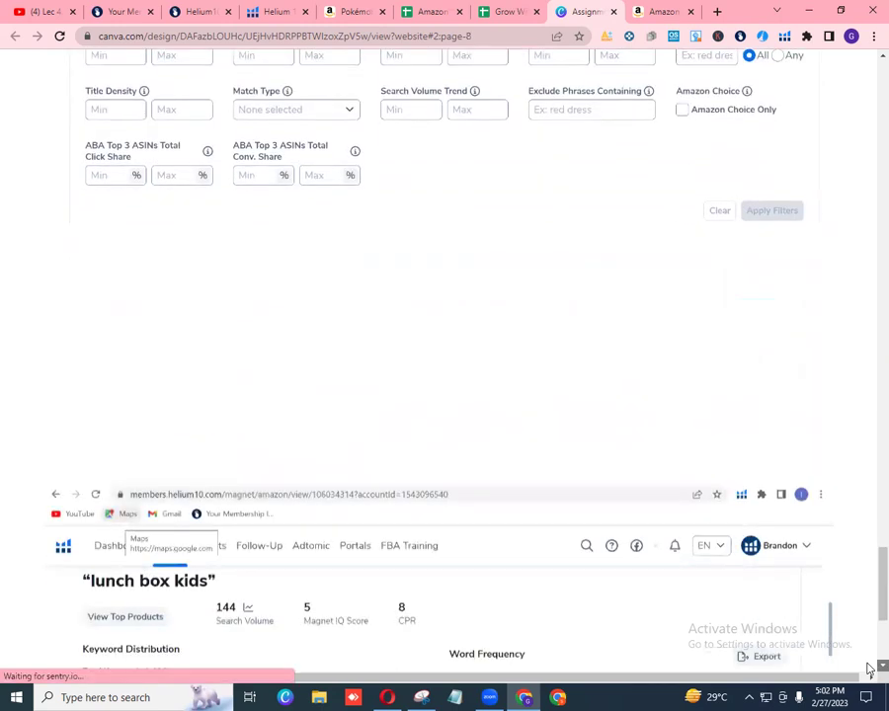
{"action": "scroll", "coordinate": [869, 669], "scroll_direction": "down", "scroll_amount": 1}
{"action": "scroll", "coordinate": [869, 669], "scroll_direction": "down", "scroll_amount": 2}
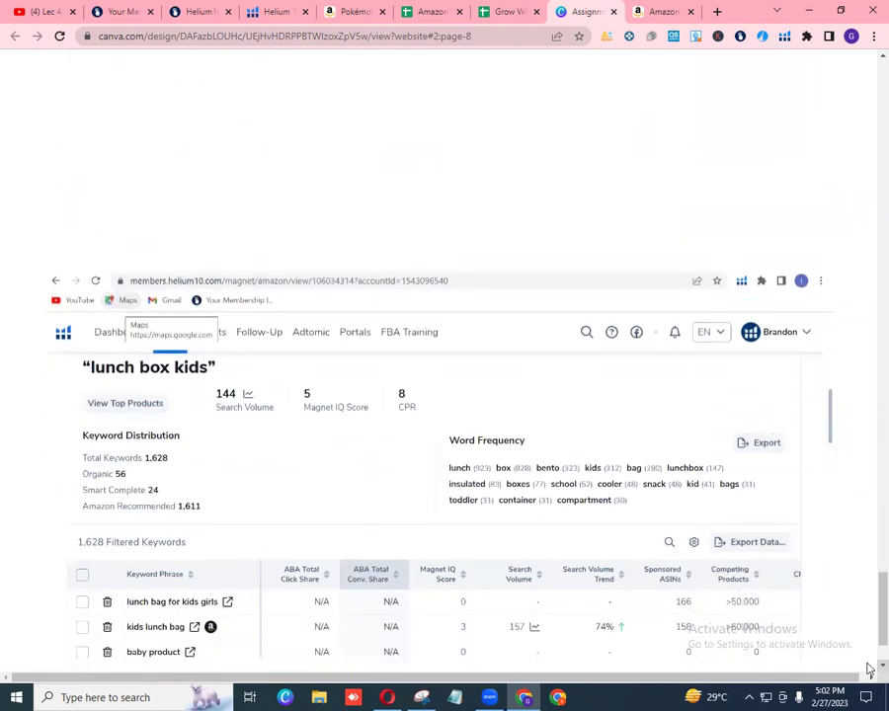
{"action": "scroll", "coordinate": [869, 669], "scroll_direction": "down", "scroll_amount": 3}
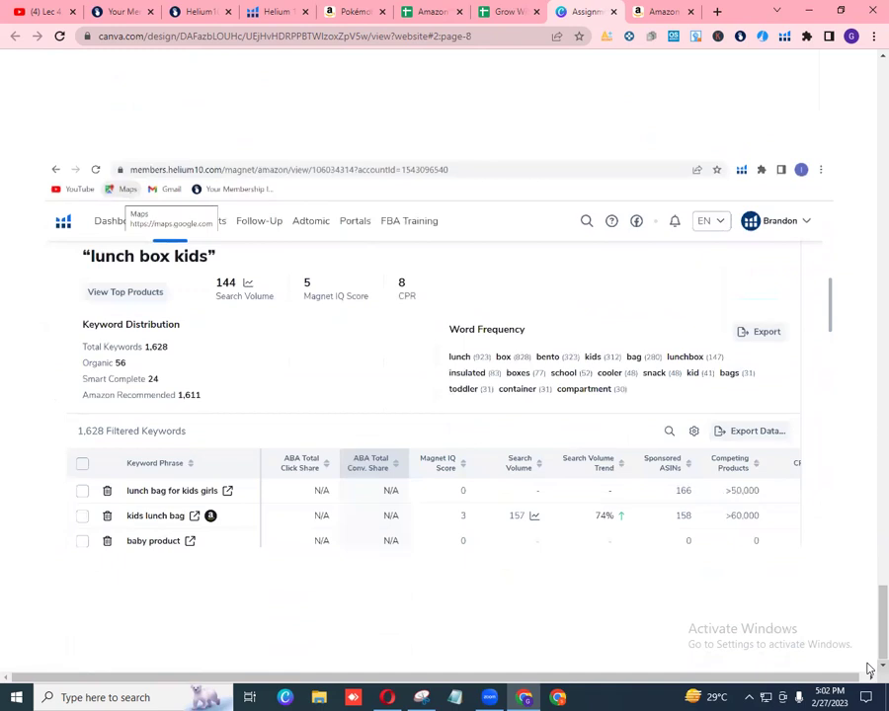
{"action": "scroll", "coordinate": [869, 609], "scroll_direction": "up", "scroll_amount": 3}
{"action": "scroll", "coordinate": [869, 610], "scroll_direction": "up", "scroll_amount": 15}
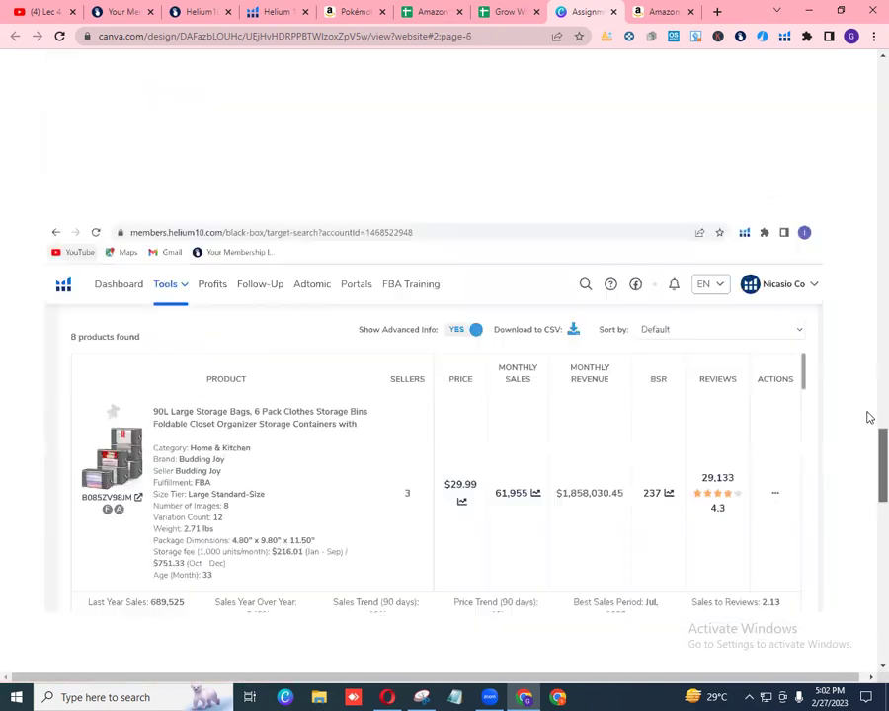
{"action": "scroll", "coordinate": [869, 417], "scroll_direction": "up", "scroll_amount": 10}
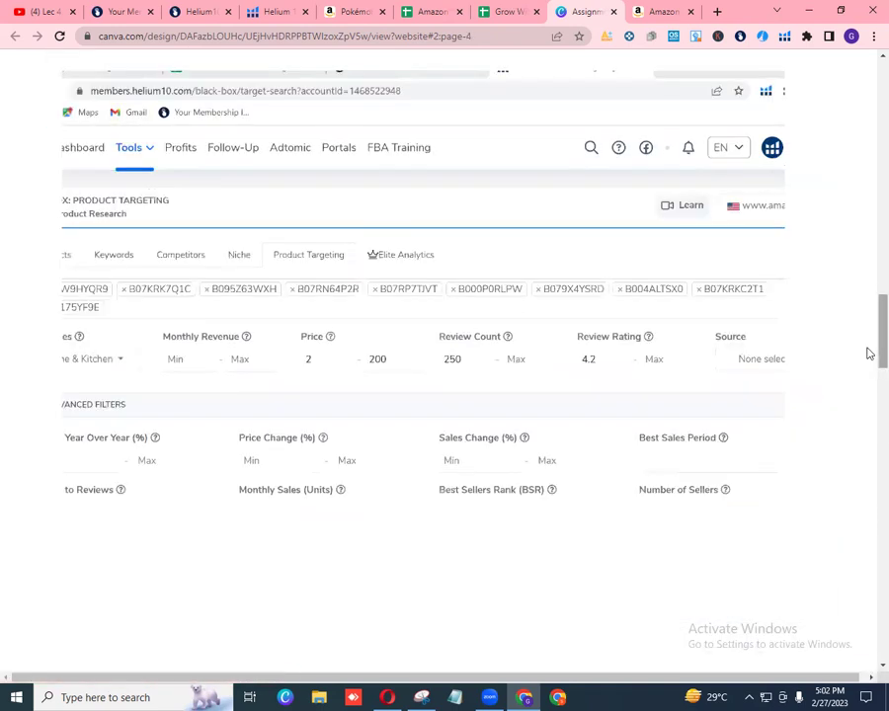
- Return to the Grow Wider Batch 7 spreadsheet and enter a score of 8 for student No 6 under A #04 in PERFORMANCE SHEET
{"action": "left_click", "coordinate": [504, 13]}
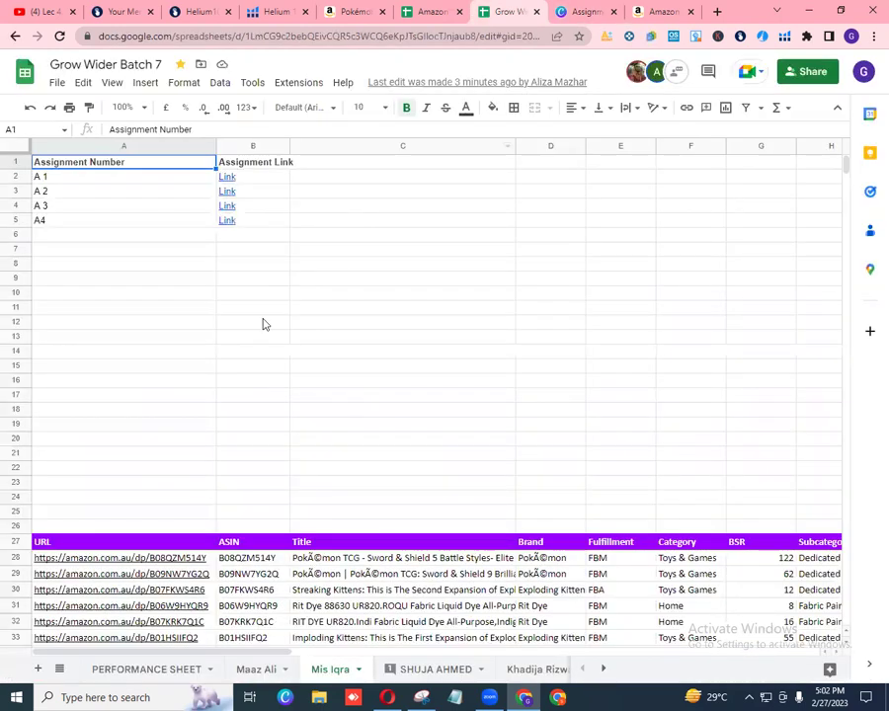
{"action": "left_click", "coordinate": [182, 665]}
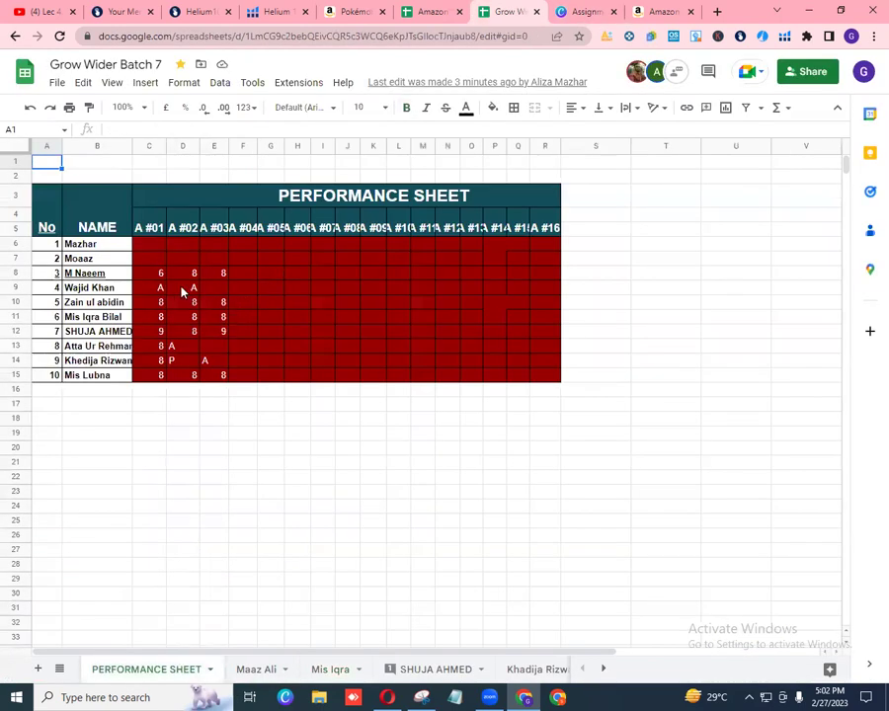
{"action": "left_click", "coordinate": [243, 321]}
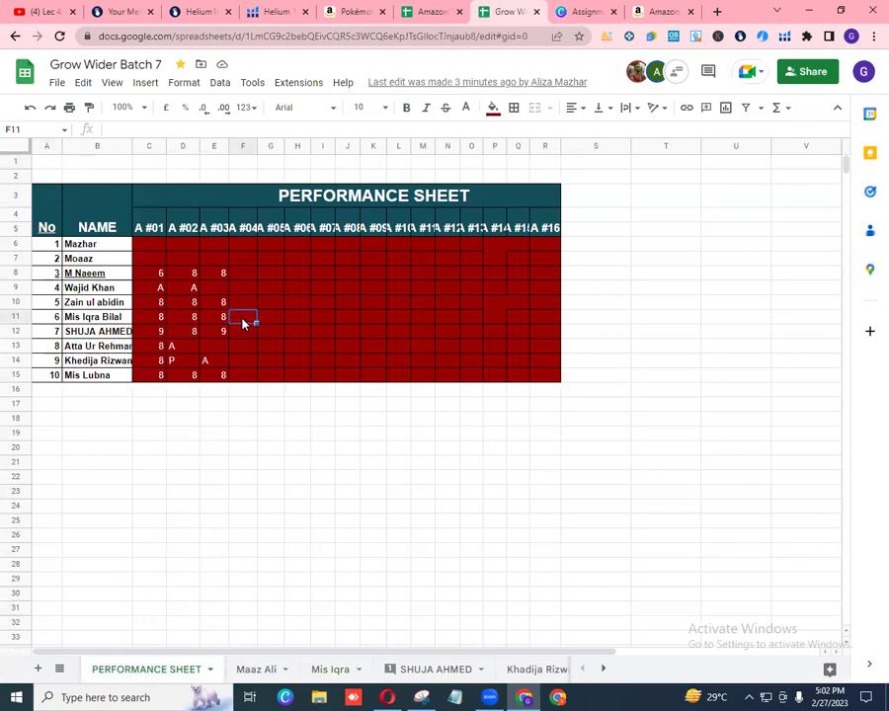
{"action": "type", "text": "8"}
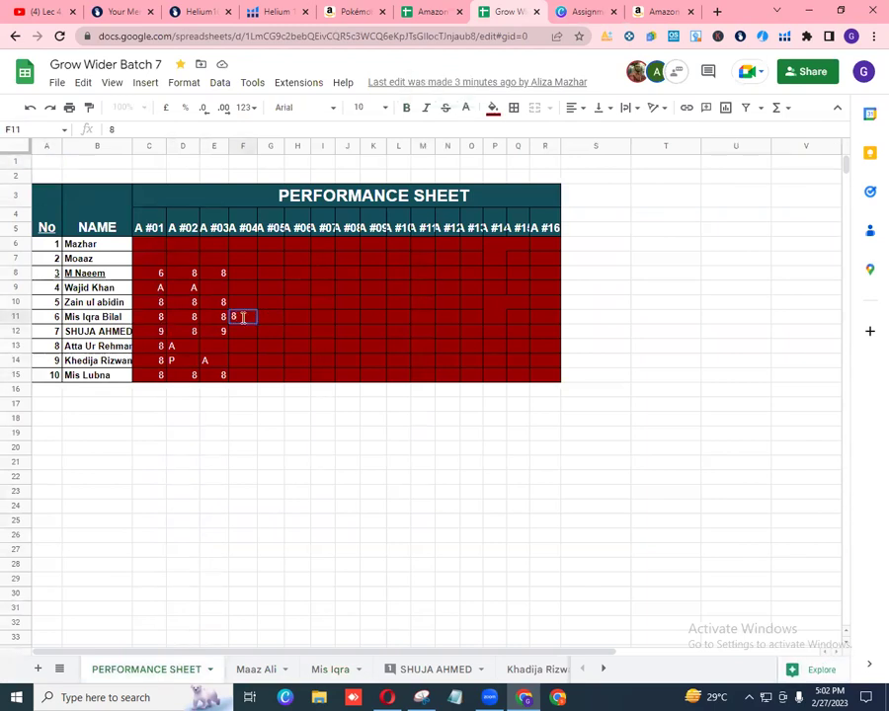
{"action": "left_click", "coordinate": [291, 413]}
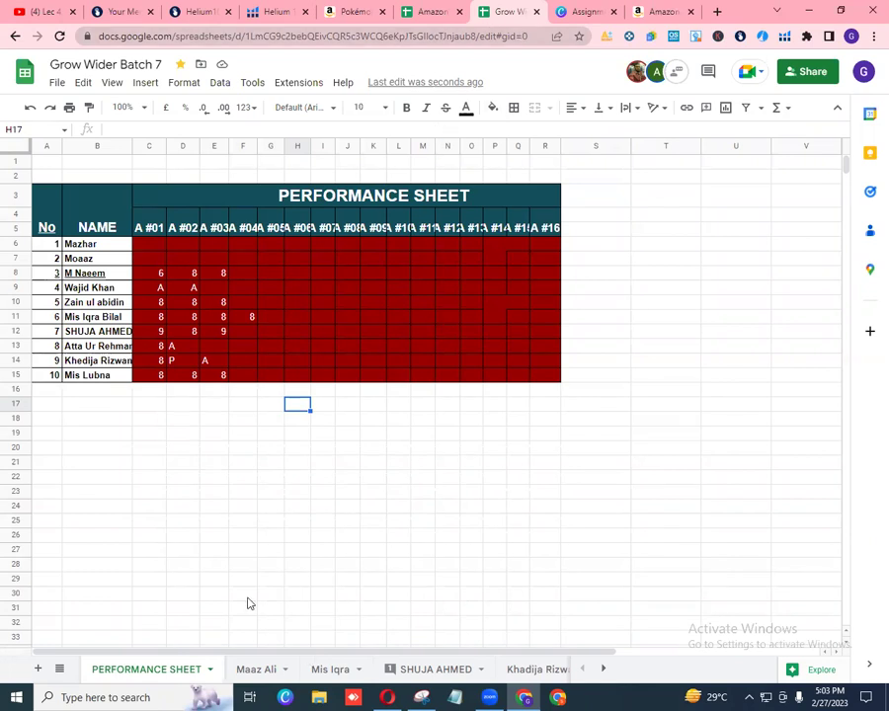
- Copy ASIN B08QZM514Y from cell B28 in the product list on student No 6's sheet
{"action": "left_click", "coordinate": [332, 669]}
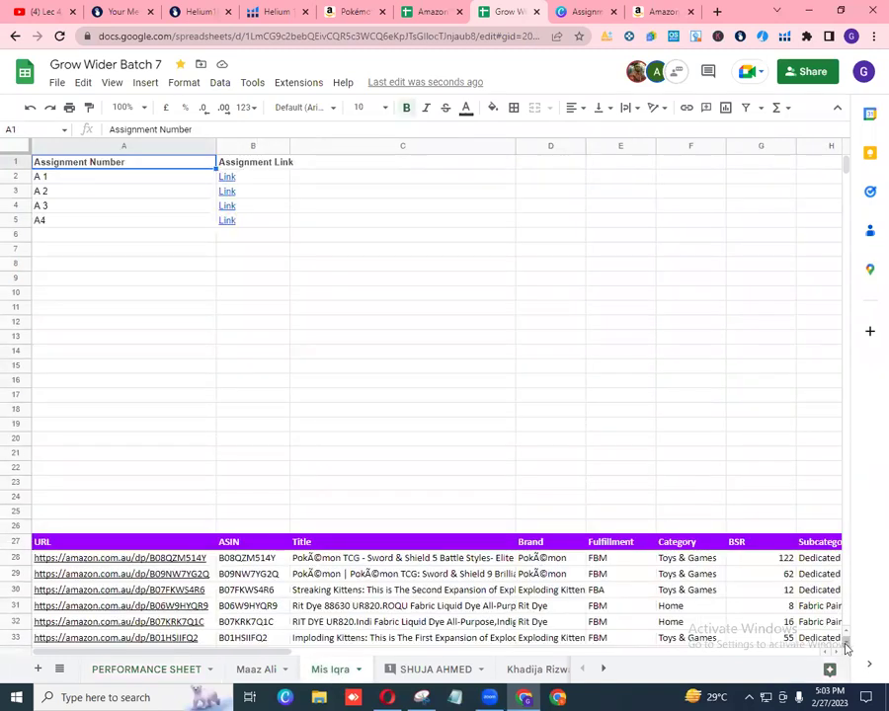
{"action": "scroll", "coordinate": [845, 644], "scroll_direction": "down", "scroll_amount": 4}
{"action": "scroll", "coordinate": [845, 647], "scroll_direction": "down", "scroll_amount": 3}
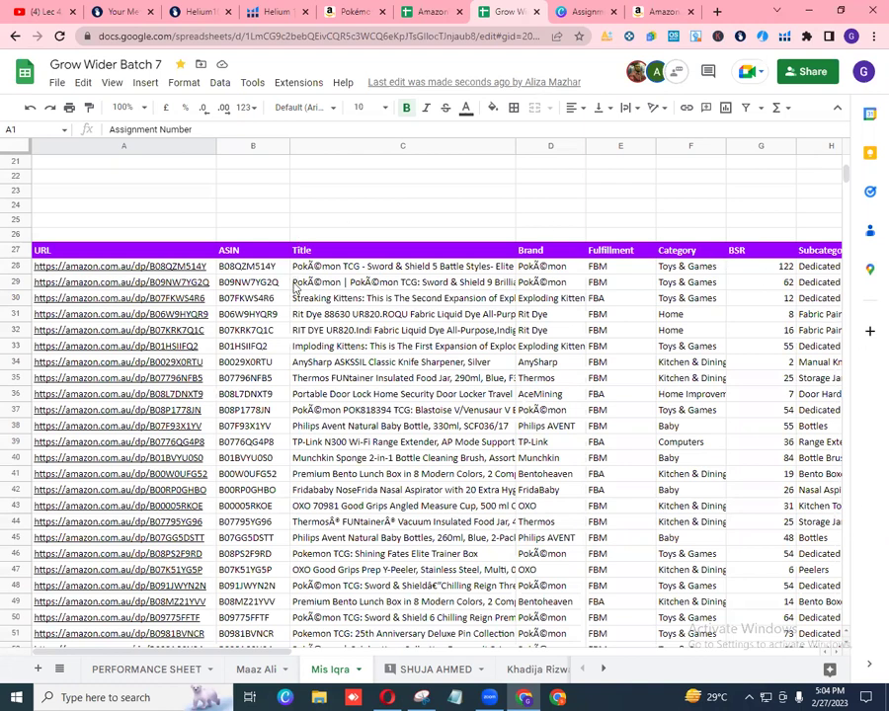
{"action": "left_click", "coordinate": [260, 268]}
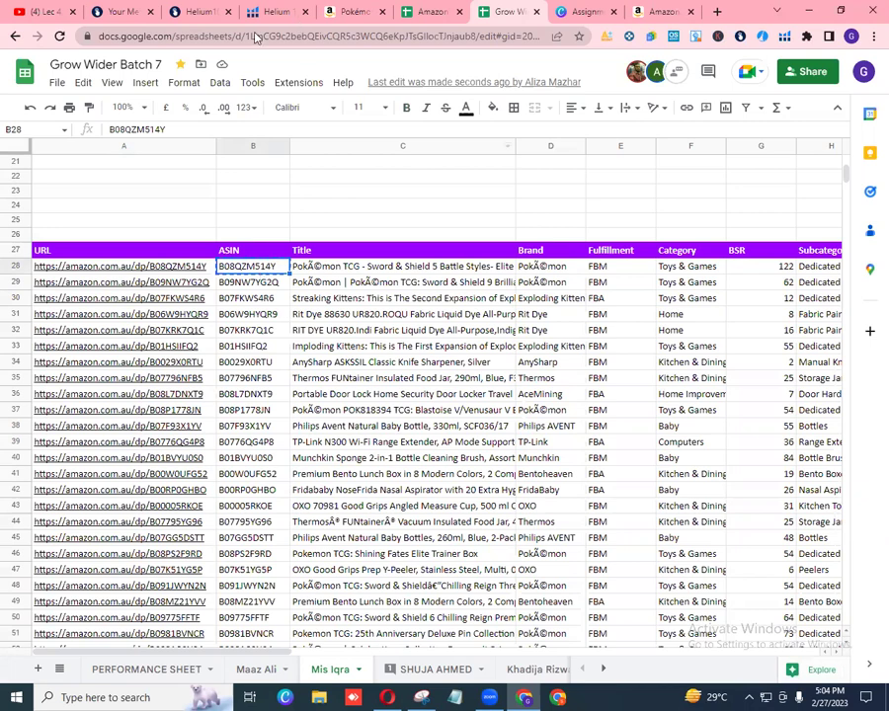
- Switch to the Amazon Australia product page, search for the copied ASIN B08QZM514Y and open the Elite Trainer Box listing
{"action": "left_click", "coordinate": [362, 13]}
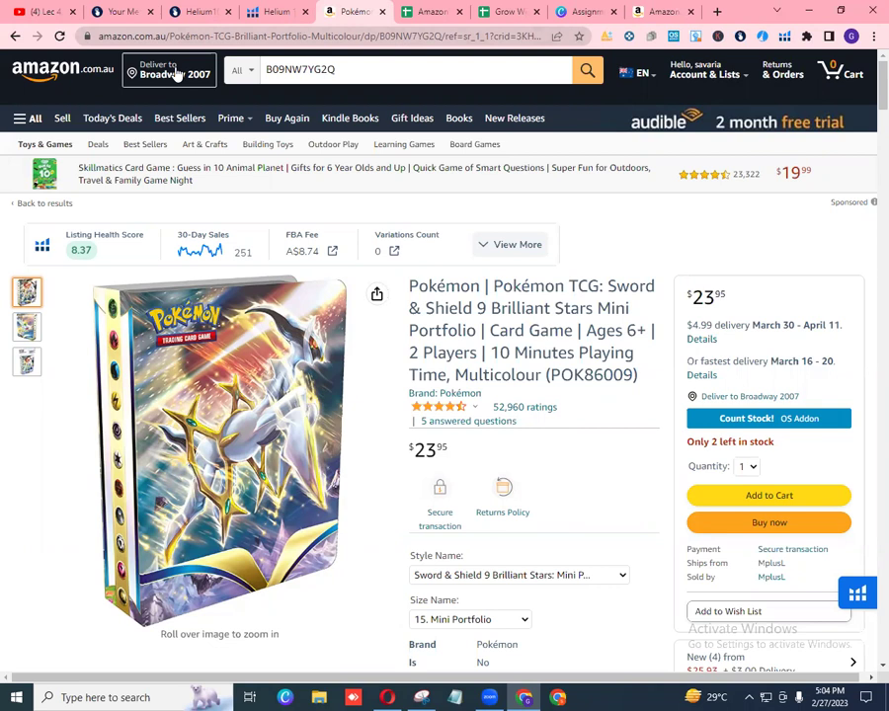
{"action": "double_click", "coordinate": [303, 69]}
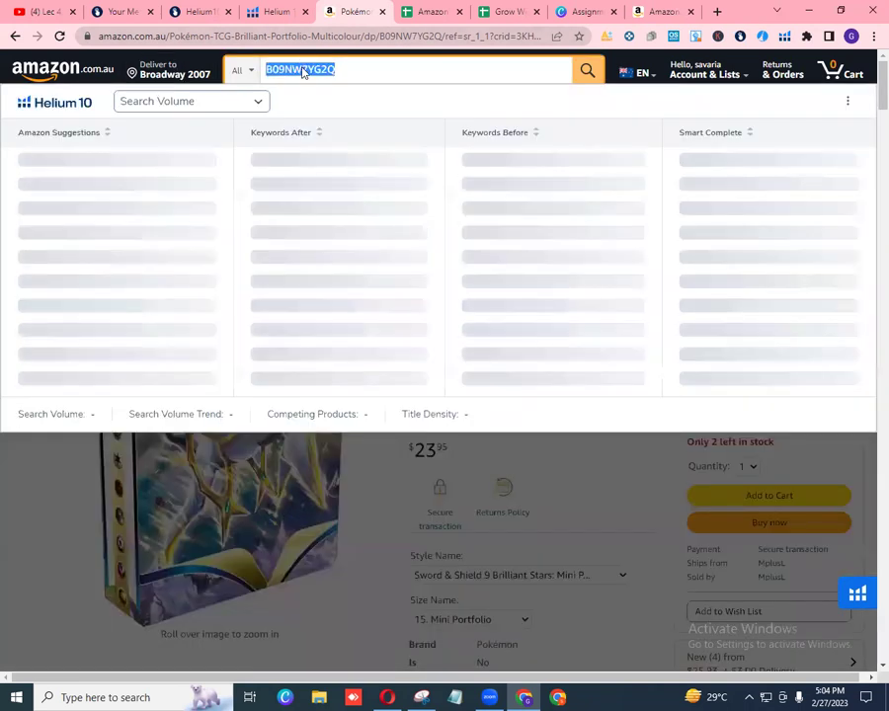
{"action": "right_click", "coordinate": [303, 69]}
{"action": "left_click", "coordinate": [343, 134]}
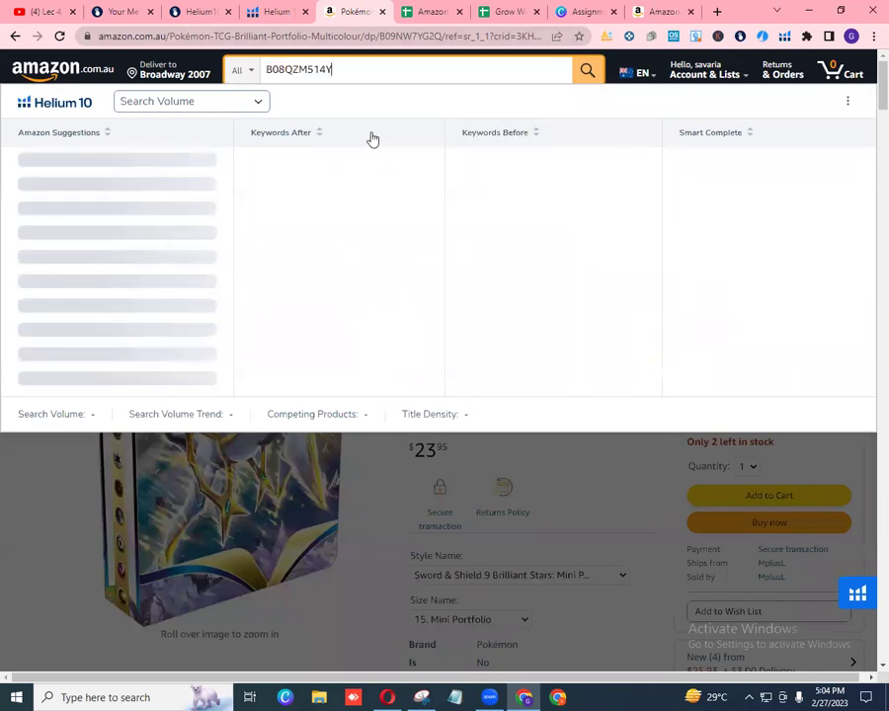
{"action": "left_click", "coordinate": [590, 78]}
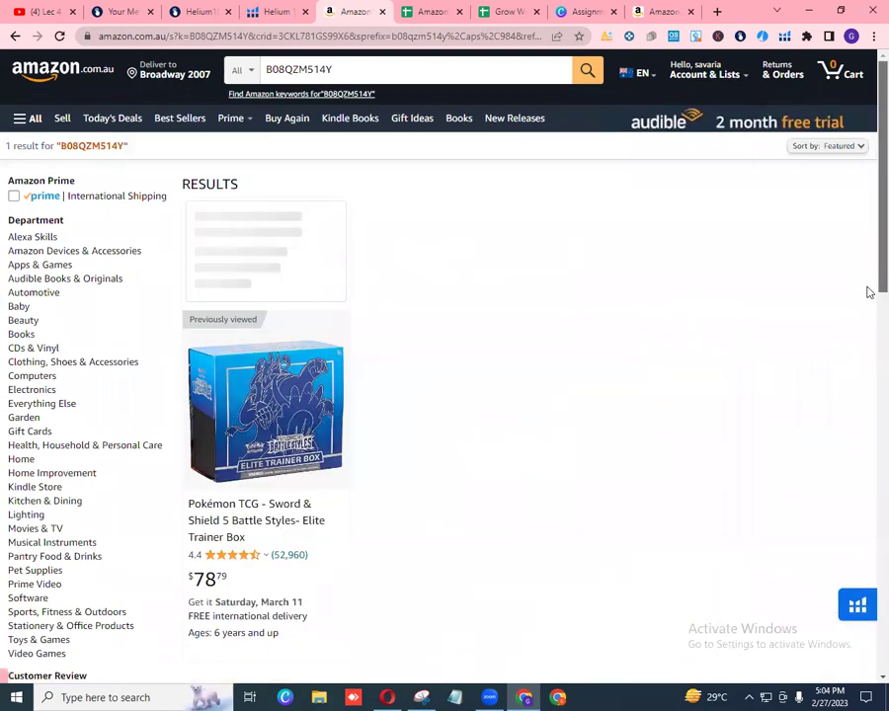
{"action": "scroll", "coordinate": [866, 290], "scroll_direction": "down", "scroll_amount": 4}
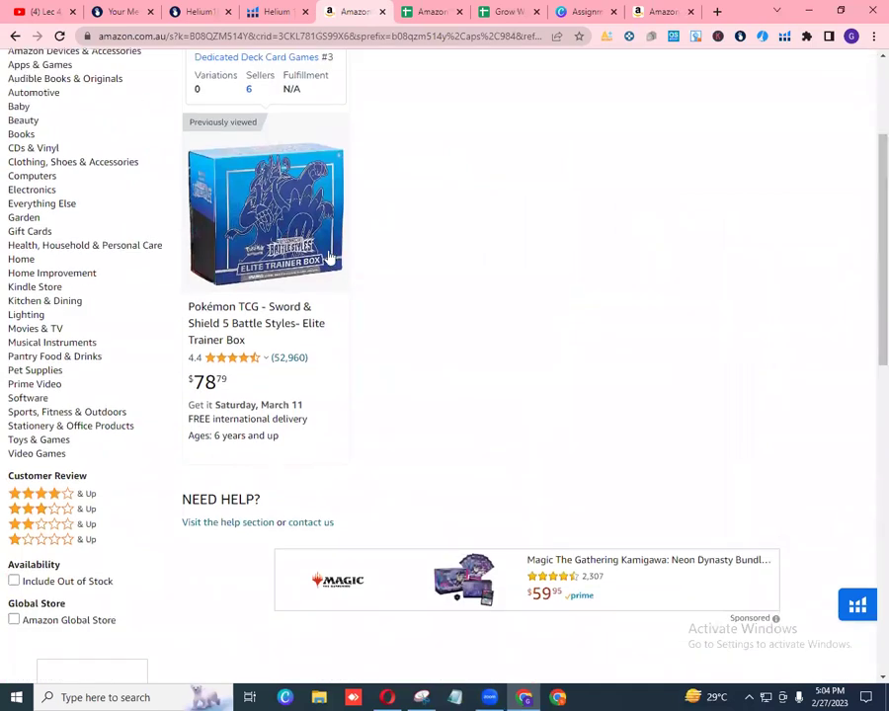
{"action": "left_click", "coordinate": [266, 231]}
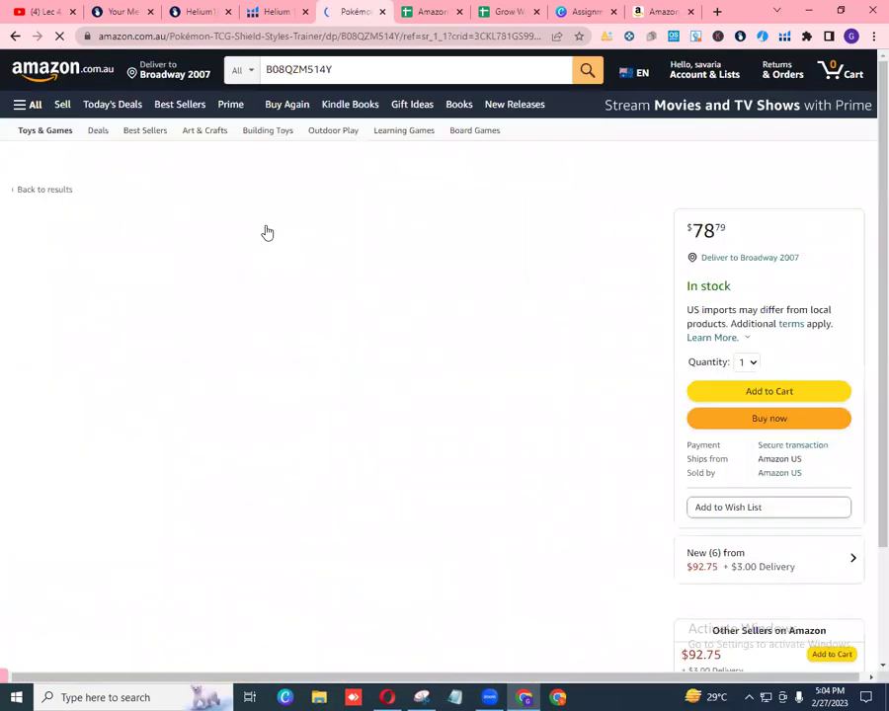